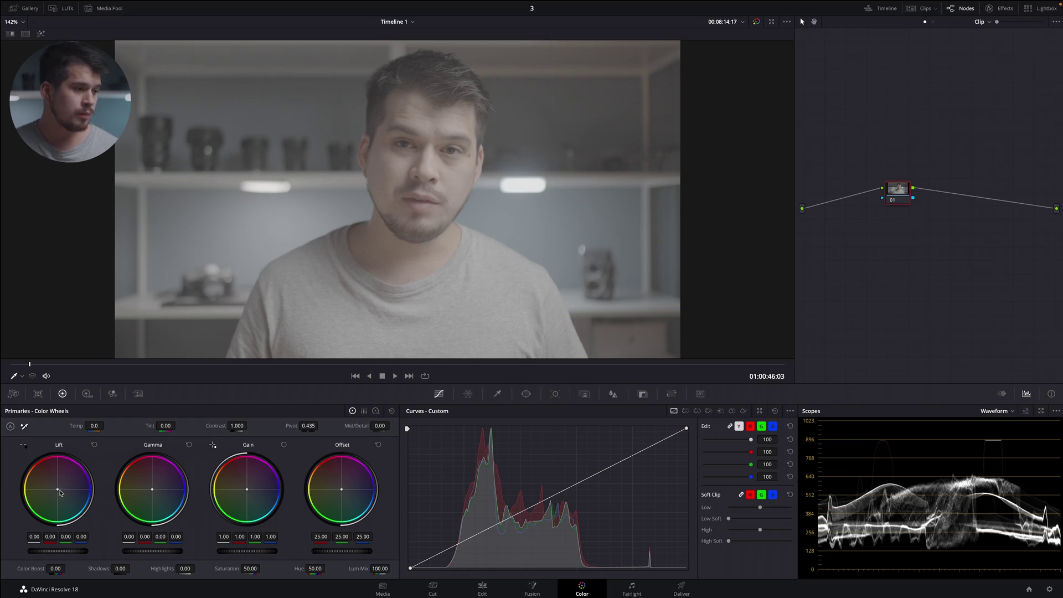
# - Try a purple shadow tint, a lower black level and overall brightening, resetting the tint and brightening
pyautogui.moveTo(59, 492); pyautogui.dragTo(91, 490)
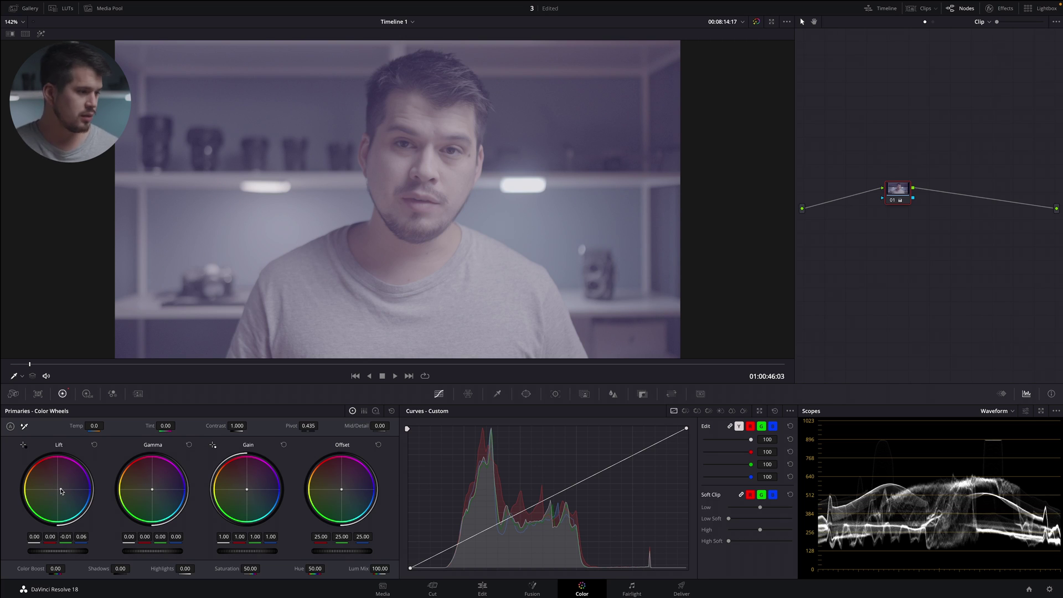
pyautogui.click(95, 445)
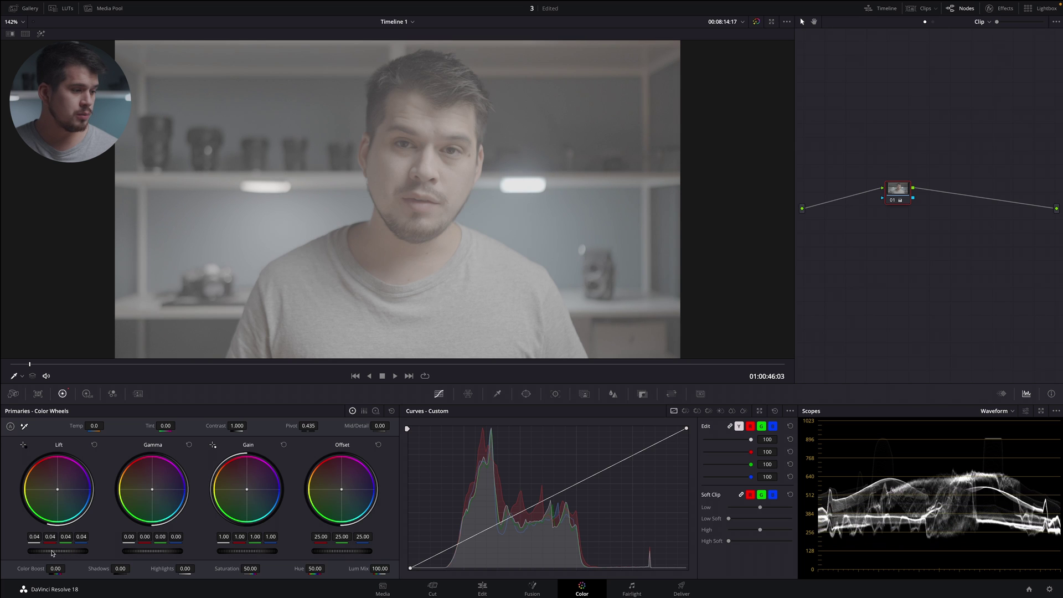
pyautogui.moveTo(52, 552)
pyautogui.mouseDown()
pyautogui.moveTo(85, 553)
pyautogui.moveTo(55, 555)
pyautogui.mouseUp()
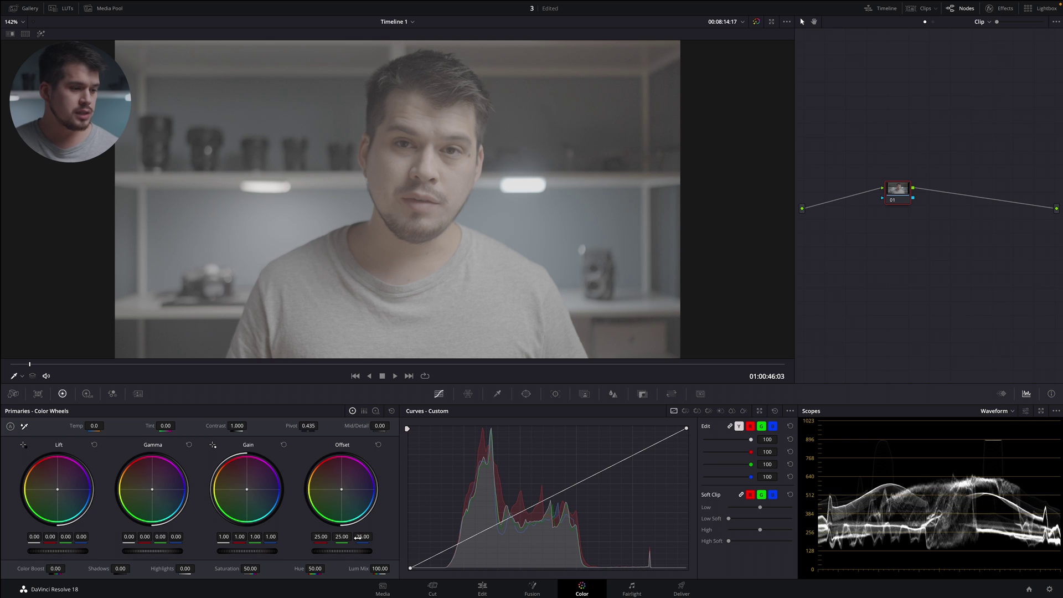
pyautogui.moveTo(336, 553); pyautogui.dragTo(204, 559)
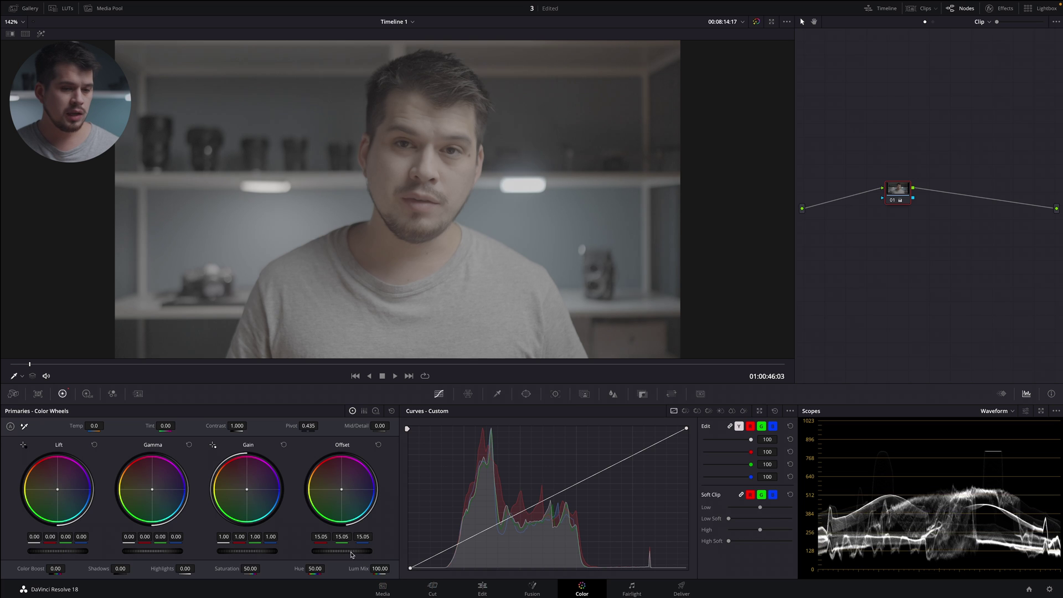
pyautogui.moveTo(333, 557); pyautogui.dragTo(606, 559)
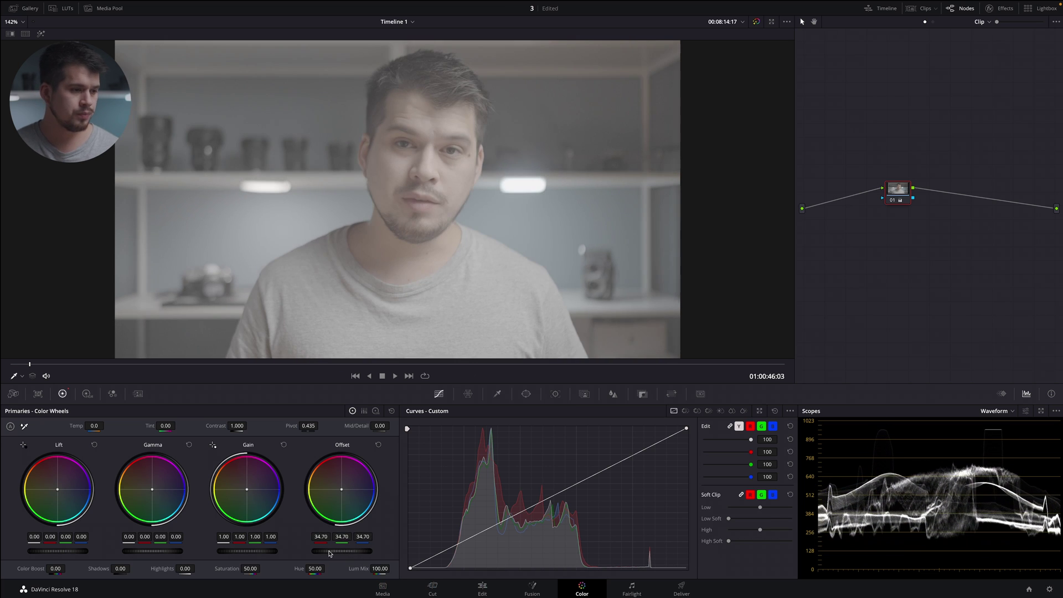
pyautogui.click(378, 445)
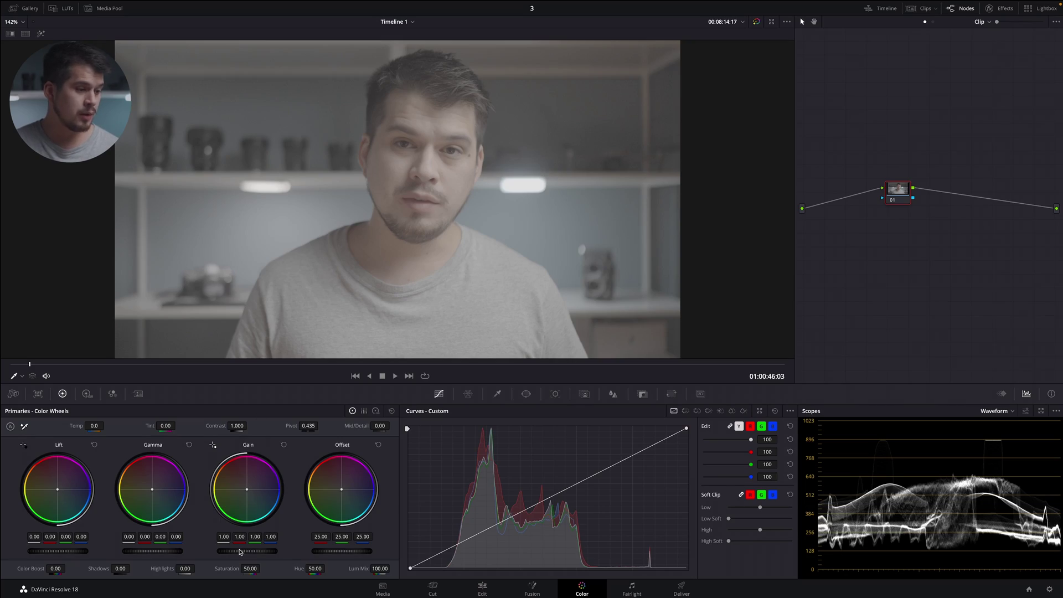
# - Test brighter highlights, reset highlights and shadows, then adjust the black level and brighten highlights again
pyautogui.moveTo(240, 552); pyautogui.dragTo(620, 531)
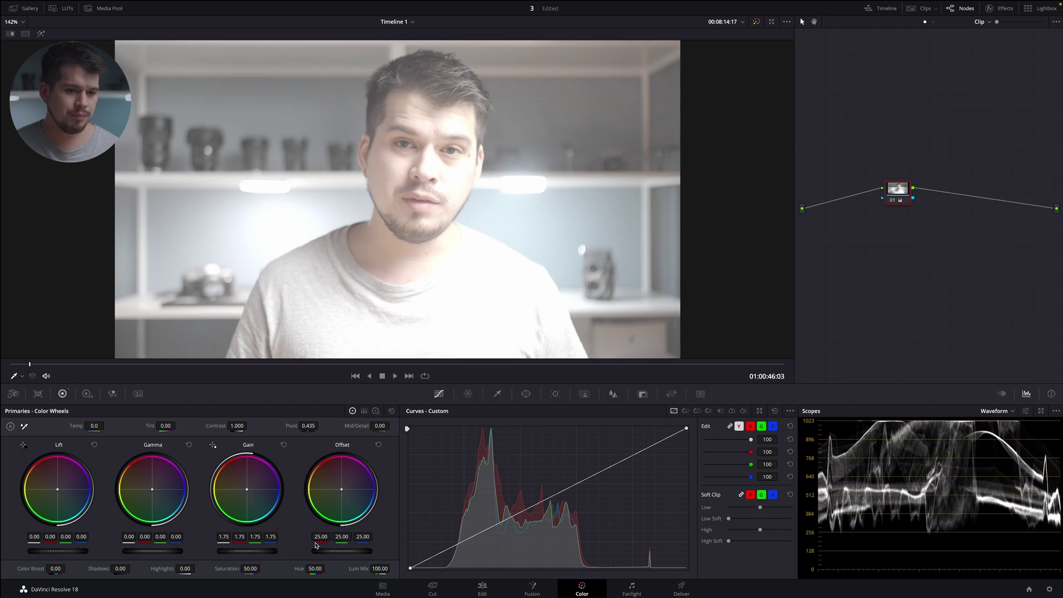
pyautogui.click(283, 445)
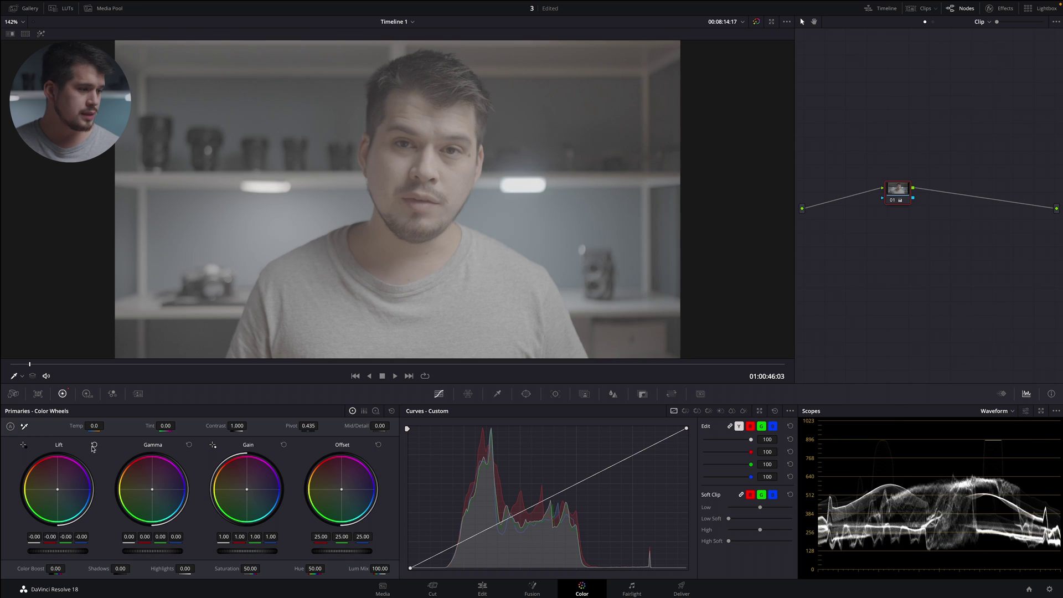
pyautogui.click(94, 445)
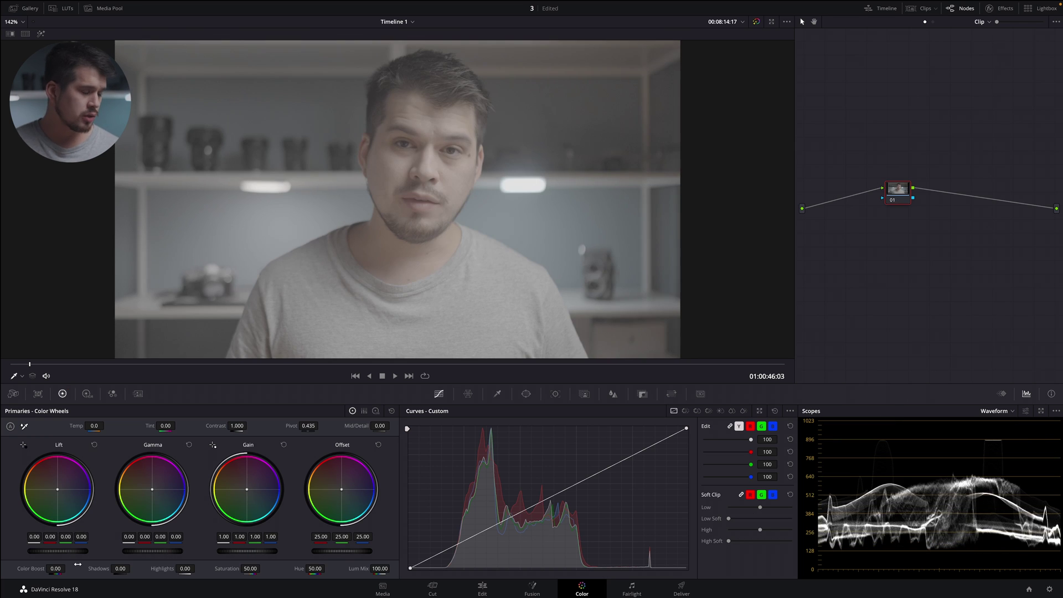
pyautogui.moveTo(60, 550); pyautogui.dragTo(180, 553)
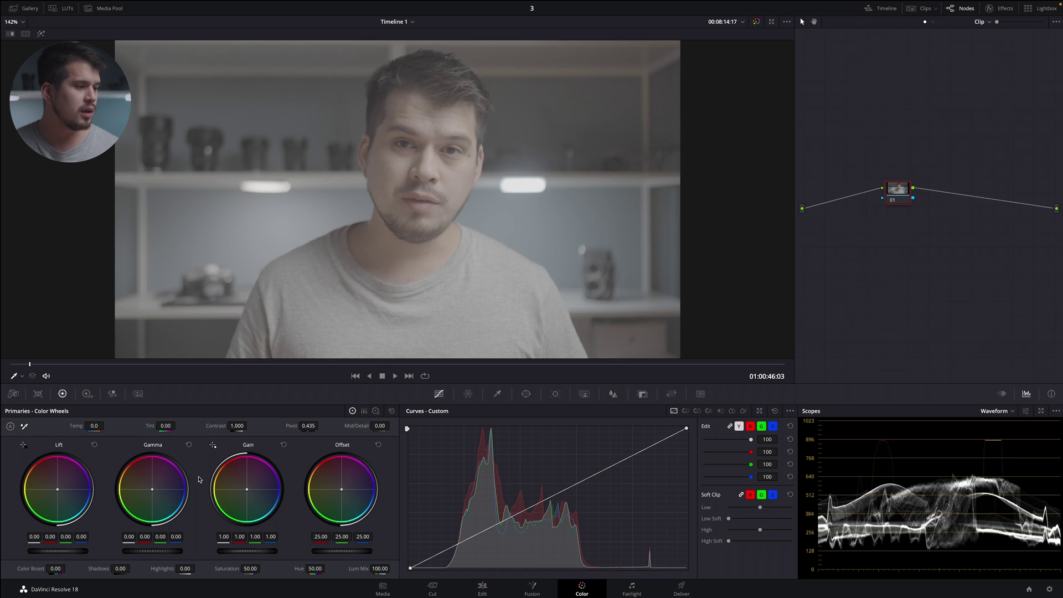
pyautogui.moveTo(78, 551); pyautogui.dragTo(62, 551)
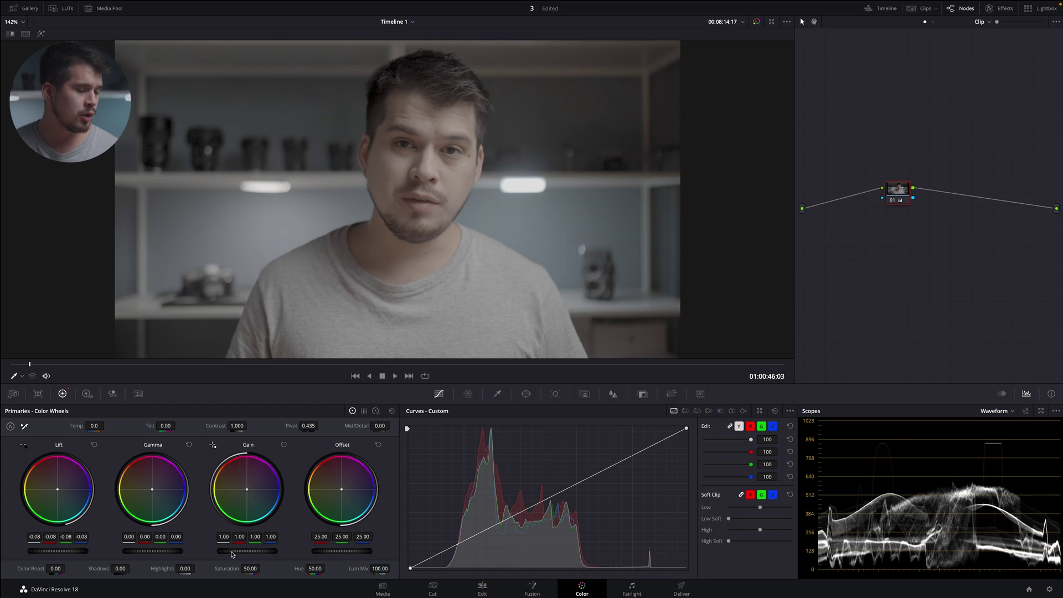
pyautogui.moveTo(232, 554); pyautogui.dragTo(277, 552)
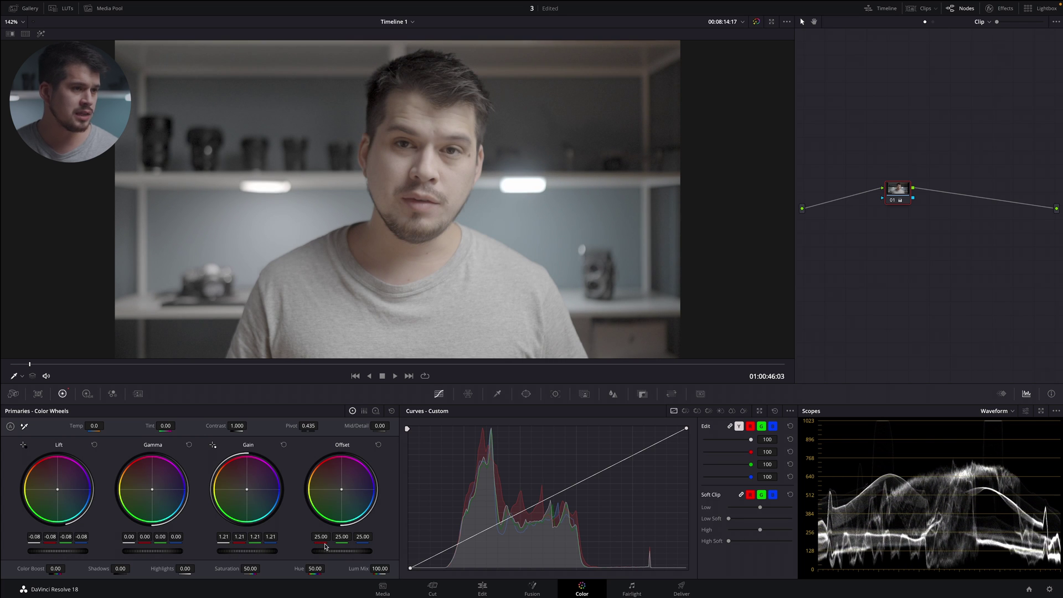
# - Begin entering a saturation value, then reset the whole grade on the clip
pyautogui.doubleClick(249, 569)
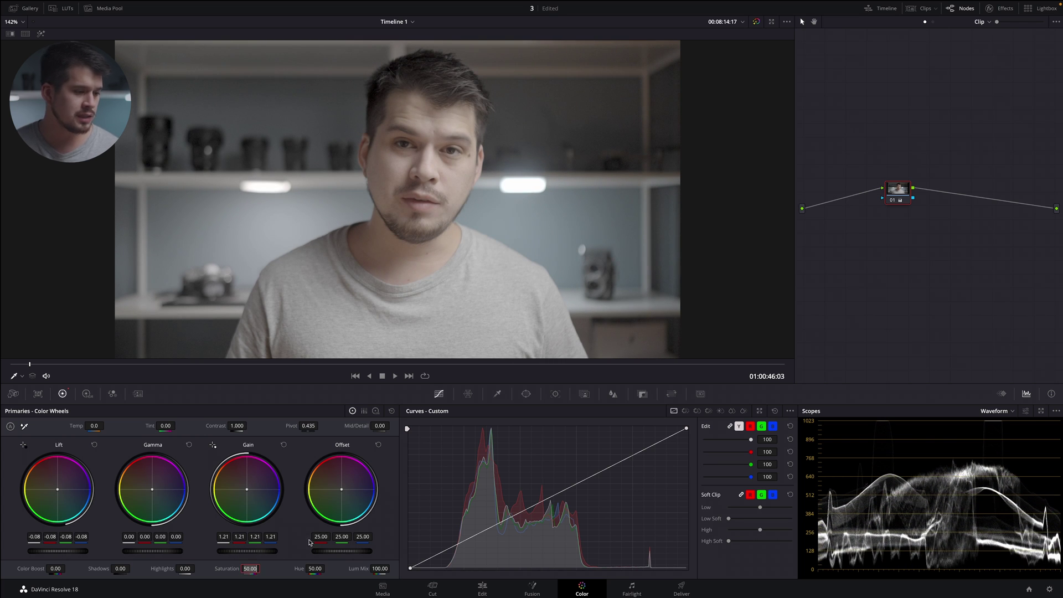
pyautogui.write('7')
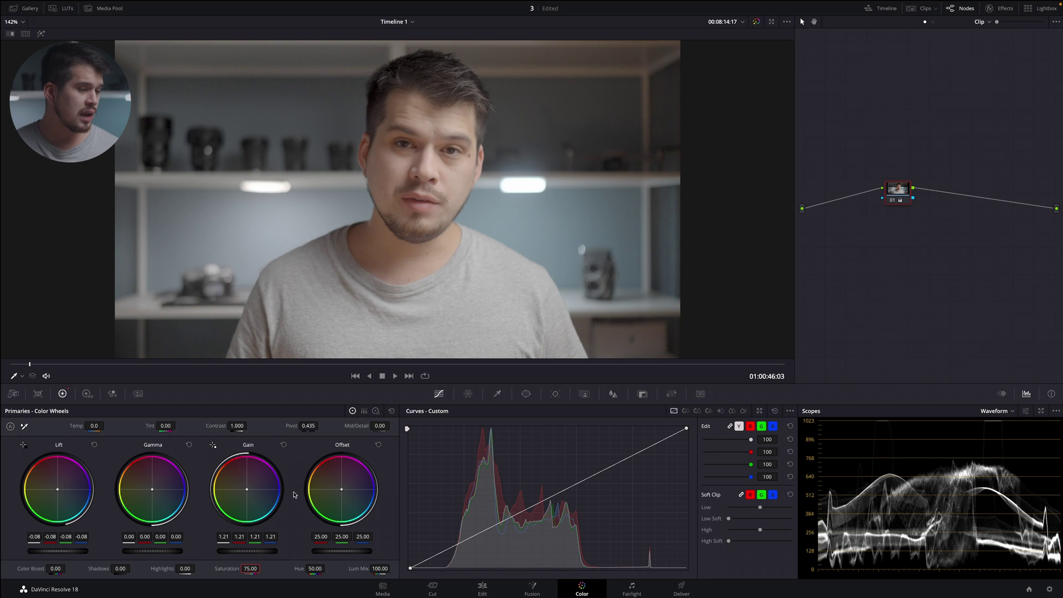
pyautogui.scroll(-2, 79, 552)
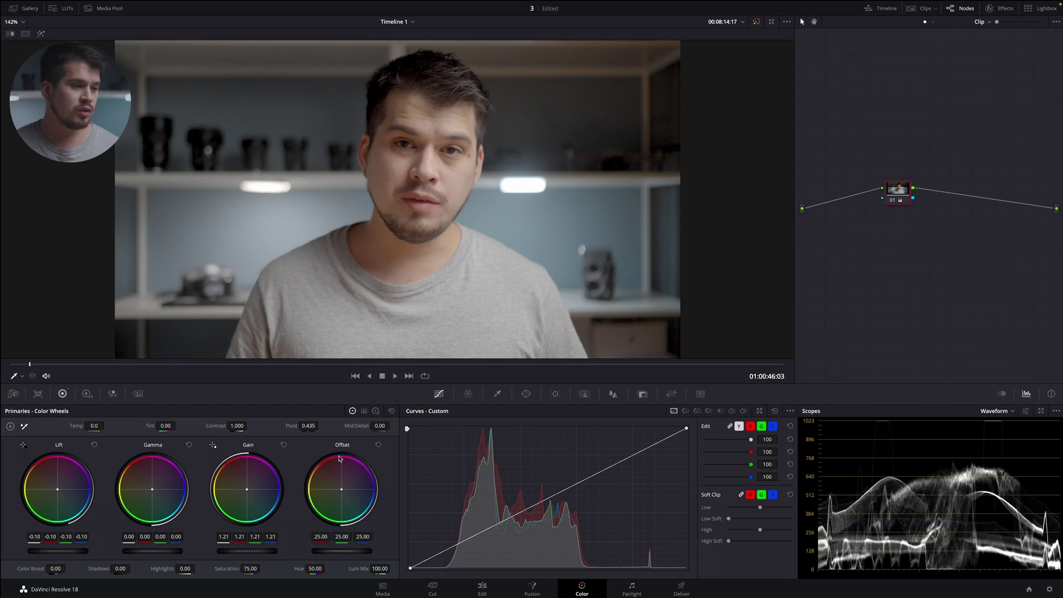
pyautogui.click(393, 411)
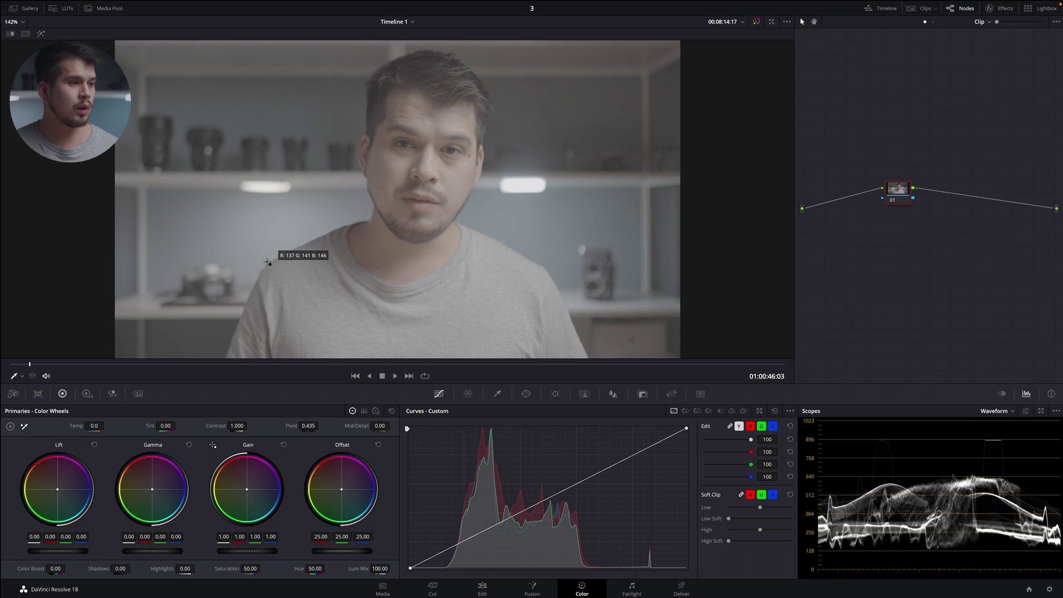
# - Pick black and white points on the viewer, set saturation 75, then deepen lift and trim gain to 1.09
pyautogui.click(147, 165)
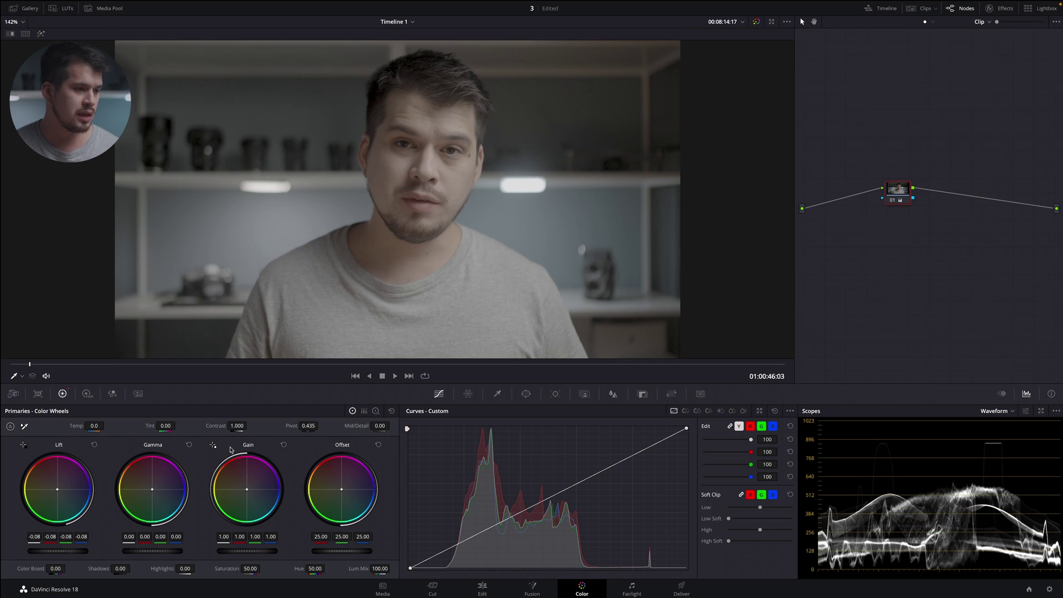
pyautogui.click(521, 182)
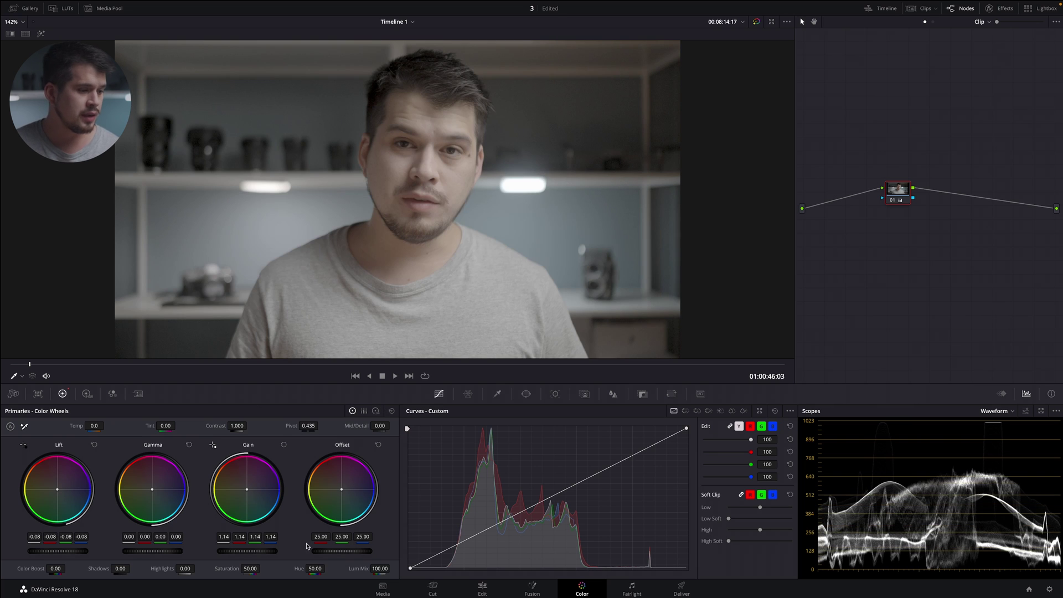
pyautogui.click(251, 568)
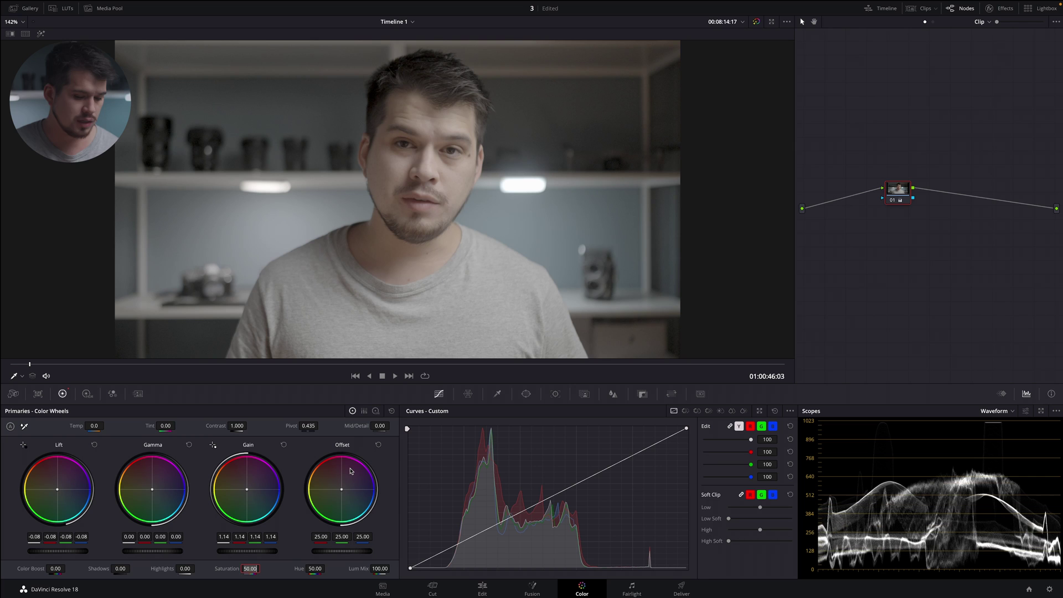
pyautogui.write('75')
pyautogui.press('Return')
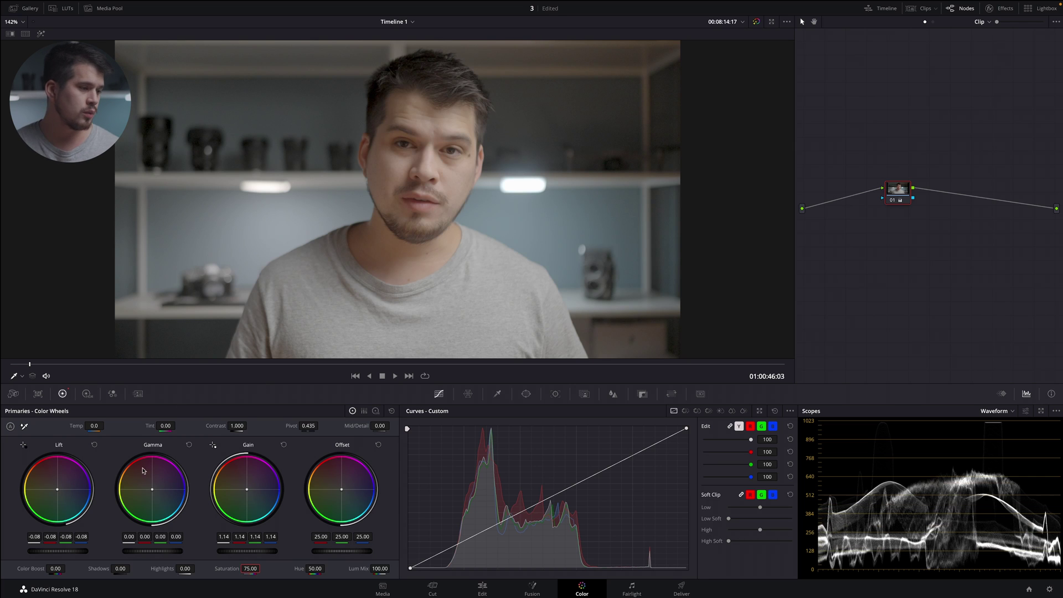
pyautogui.moveTo(77, 555); pyautogui.dragTo(49, 557)
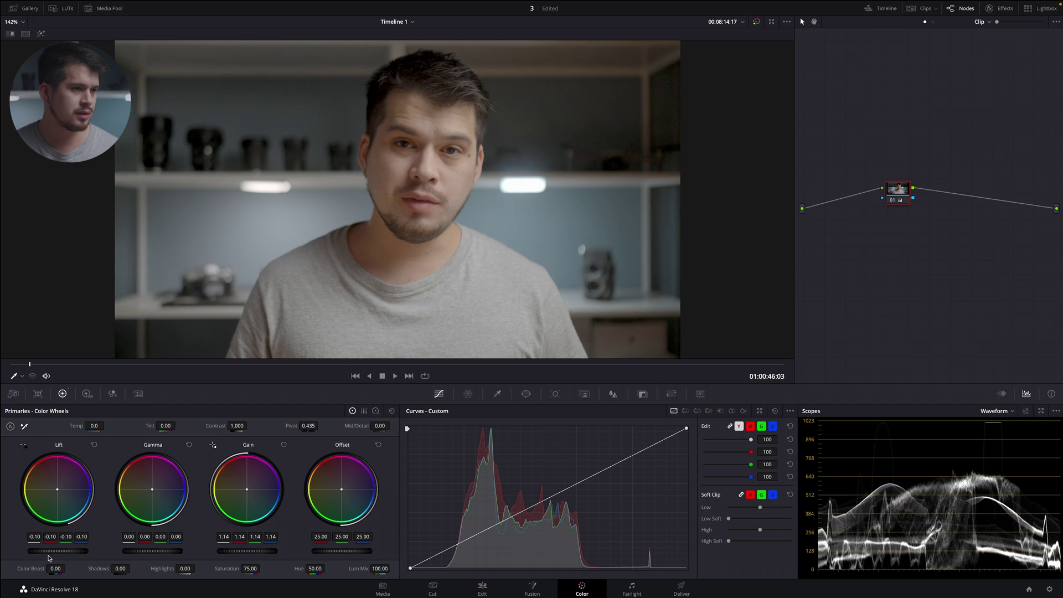
pyautogui.moveTo(253, 555); pyautogui.dragTo(228, 553)
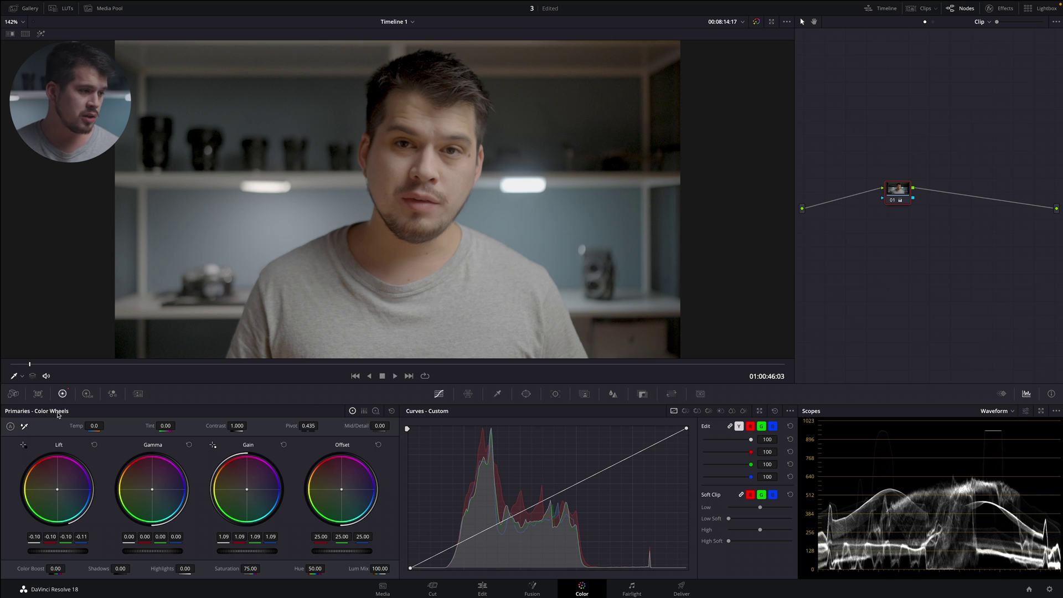
# - In Color Bars, warm temperature to 230.0 and lower the red and green offsets to 18.60 and 21
pyautogui.click(364, 412)
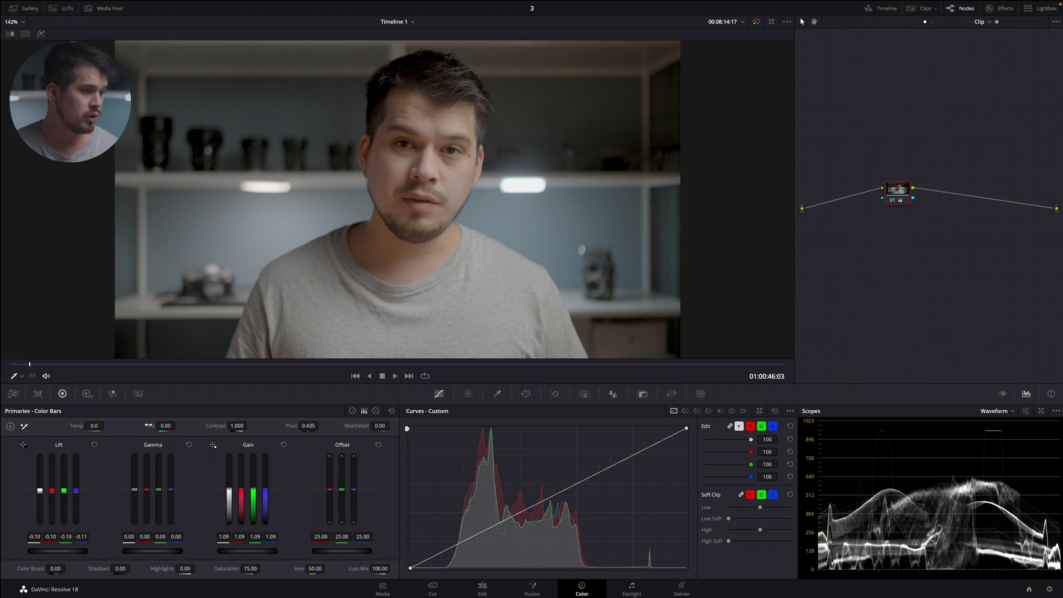
pyautogui.moveTo(99, 425); pyautogui.dragTo(115, 423)
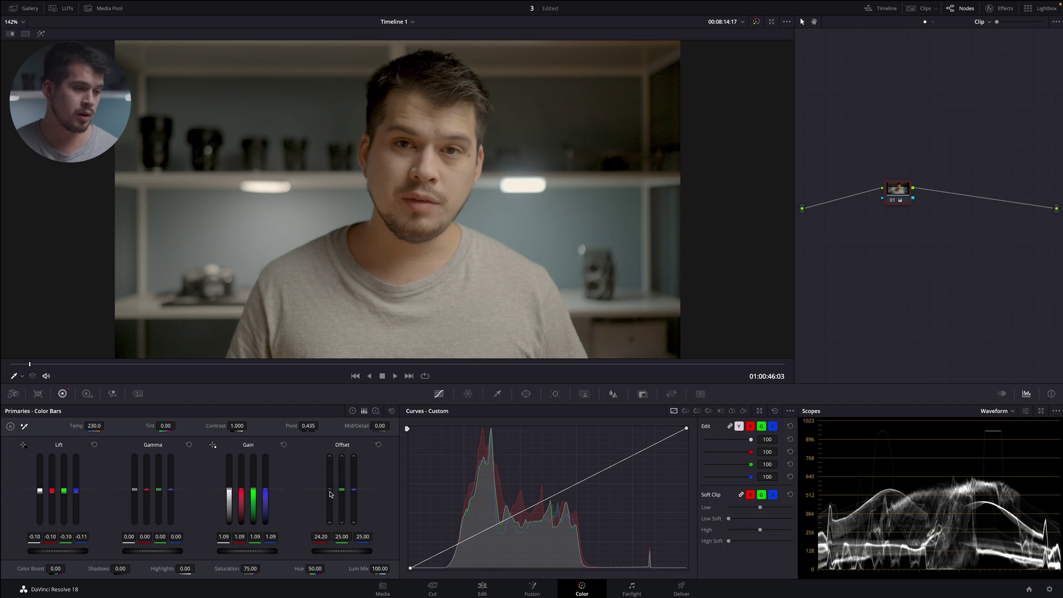
pyautogui.moveTo(329, 495); pyautogui.dragTo(327, 506)
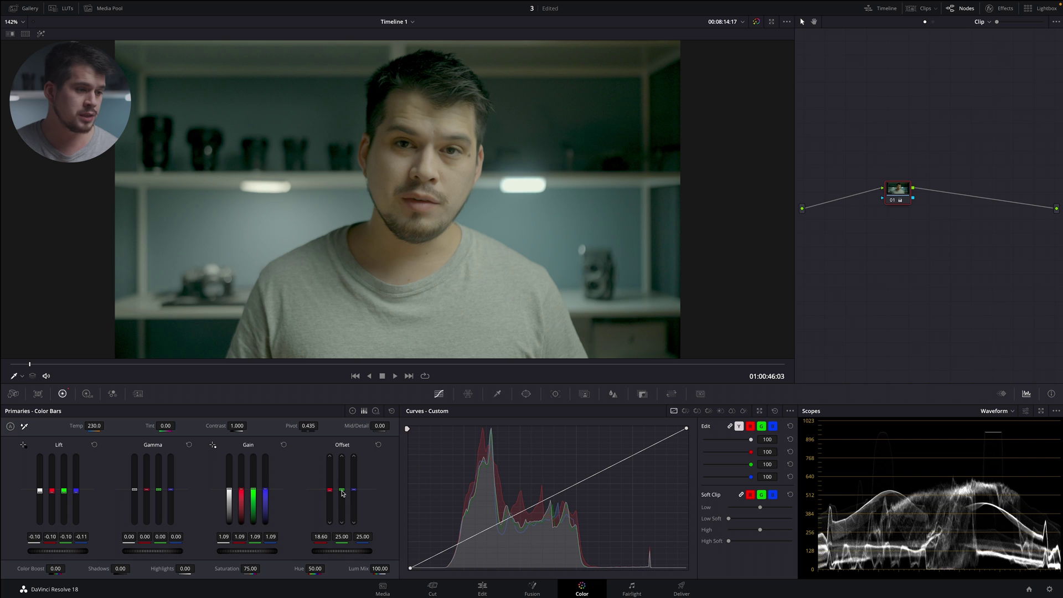
pyautogui.moveTo(343, 493); pyautogui.dragTo(341, 501)
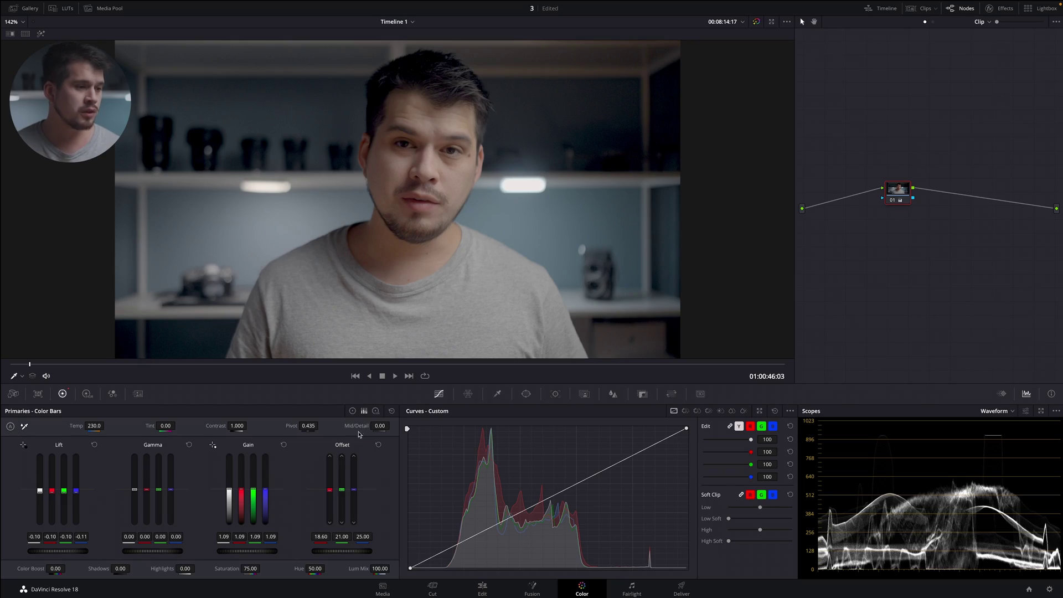
# - Switch to Log Wheels, lift Shadow to 1.00, then reset Shadow to neutral
pyautogui.click(376, 410)
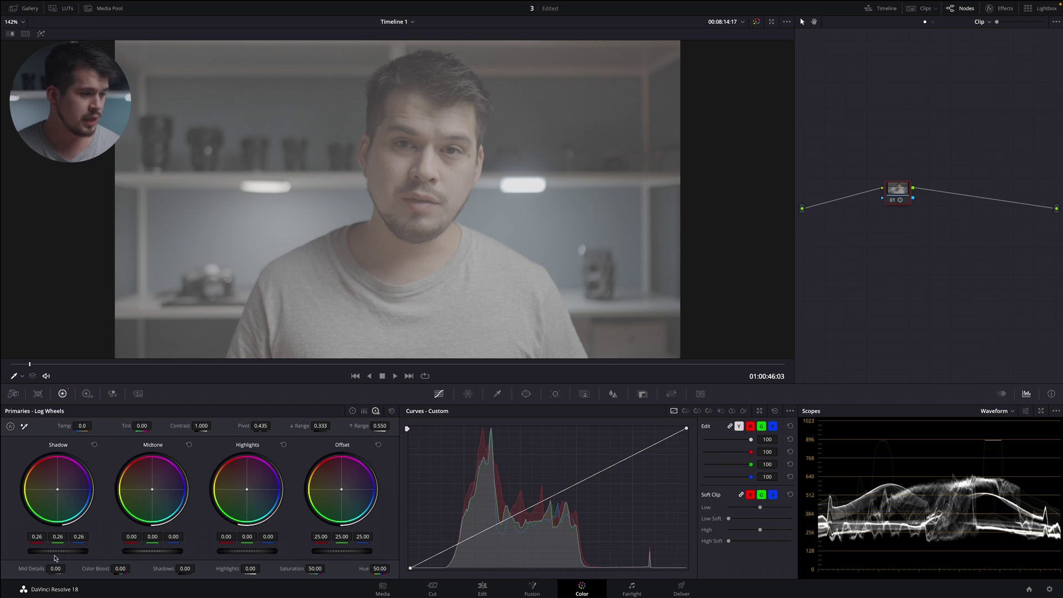
pyautogui.moveTo(40, 555); pyautogui.dragTo(103, 547)
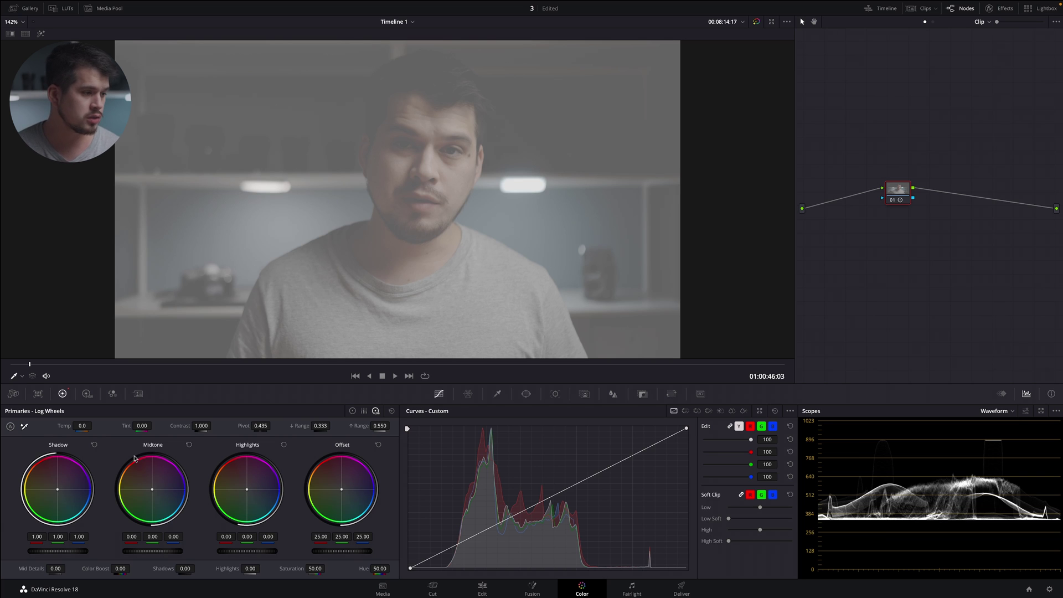
pyautogui.click(95, 444)
# - Push Highlights down to -1.00, then reset Highlights to neutral
pyautogui.moveTo(258, 554); pyautogui.dragTo(224, 554)
pyautogui.moveTo(463, 309); pyautogui.dragTo(351, 320)
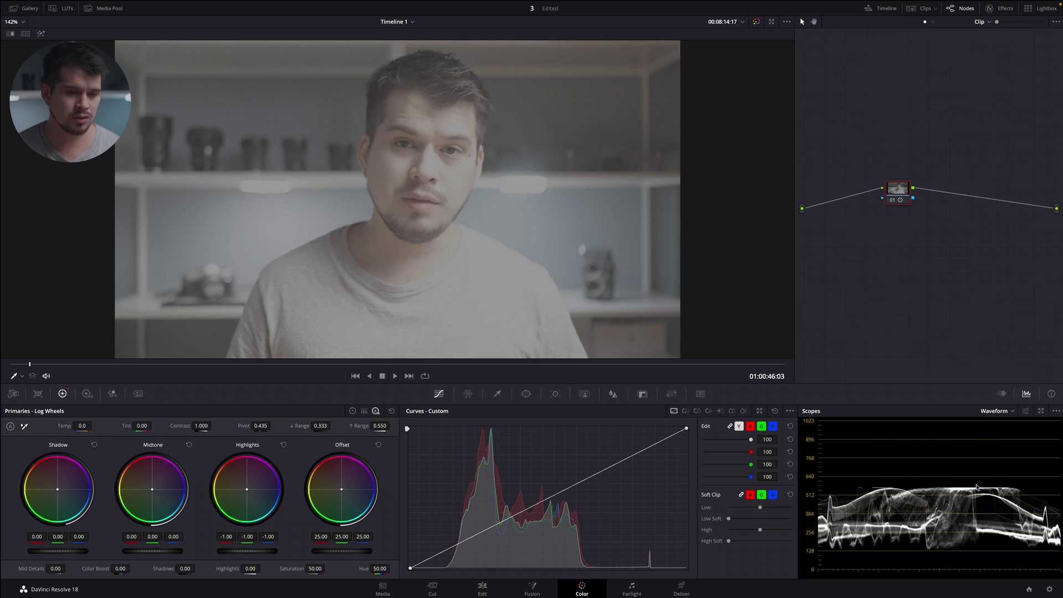
pyautogui.click(284, 445)
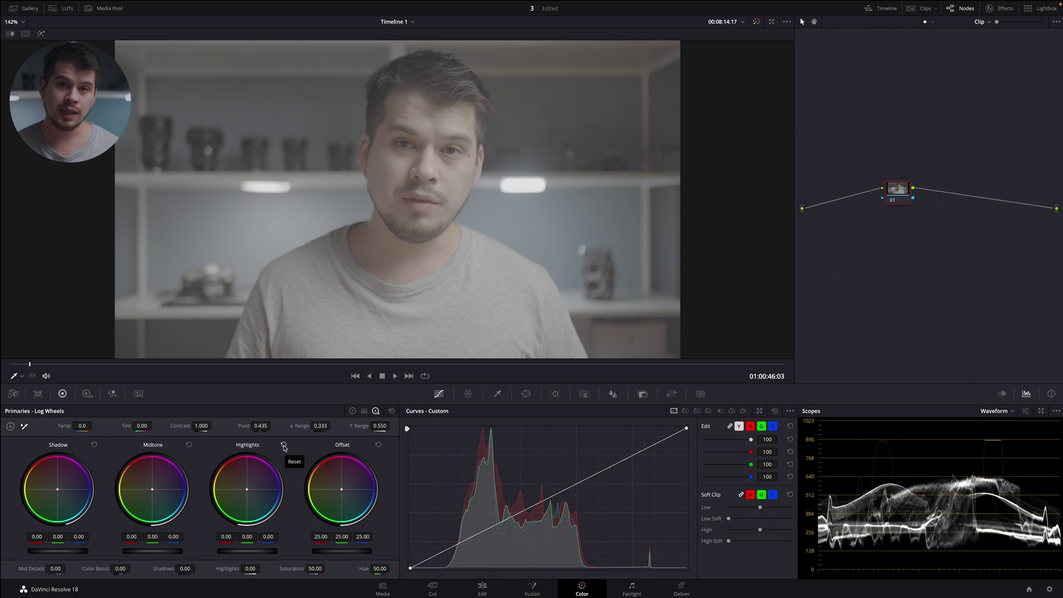
# - On the lift/gamma/gain wheels, drop Gain nearly to zero to black out the clip, then reset it
pyautogui.click(353, 411)
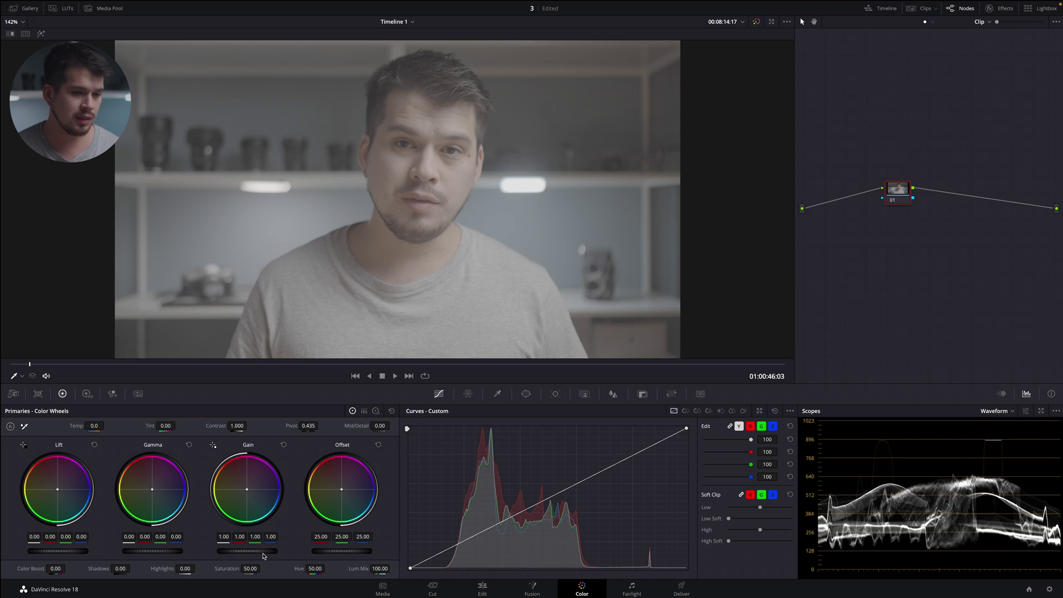
pyautogui.moveTo(263, 551); pyautogui.dragTo(87, 536)
pyautogui.moveTo(530, 302); pyautogui.dragTo(403, 313)
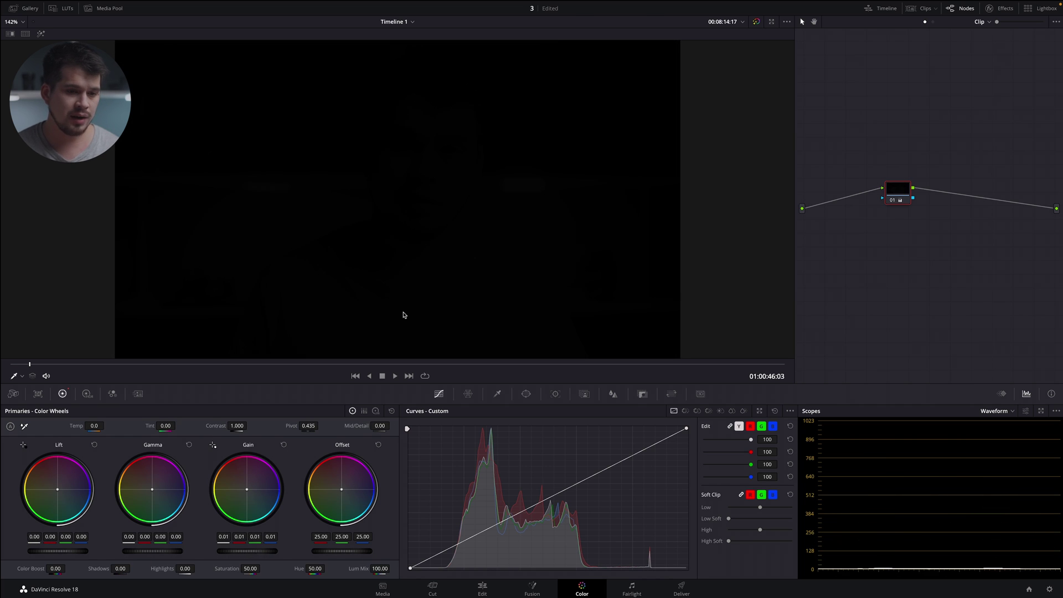
pyautogui.click(284, 445)
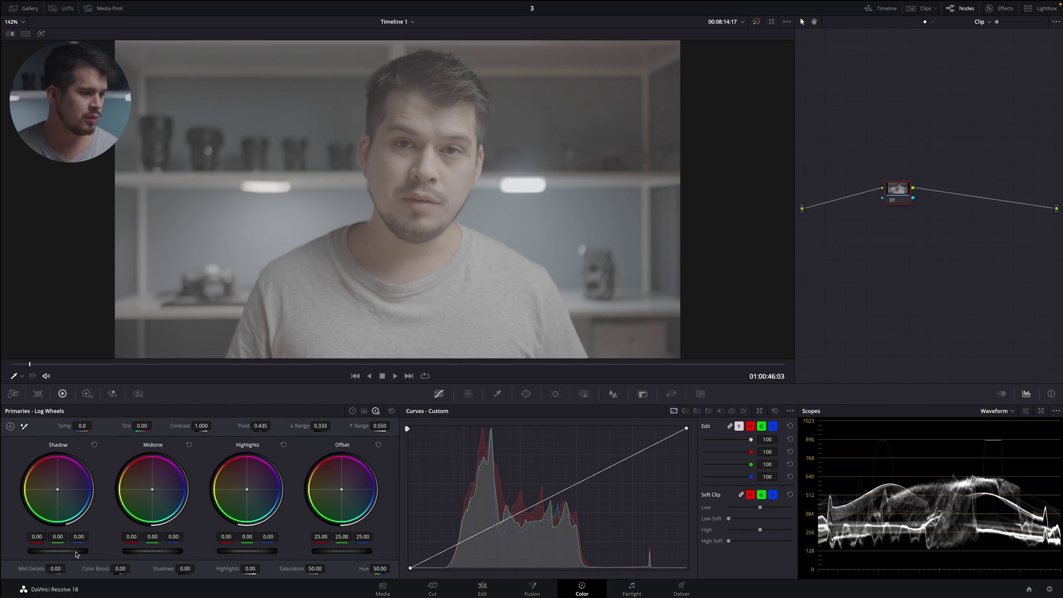
# - Darken with Shadow at -0.19 and Offset down to about 15.40, then ease Shadow back to -0.12
pyautogui.moveTo(76, 554); pyautogui.dragTo(55, 554)
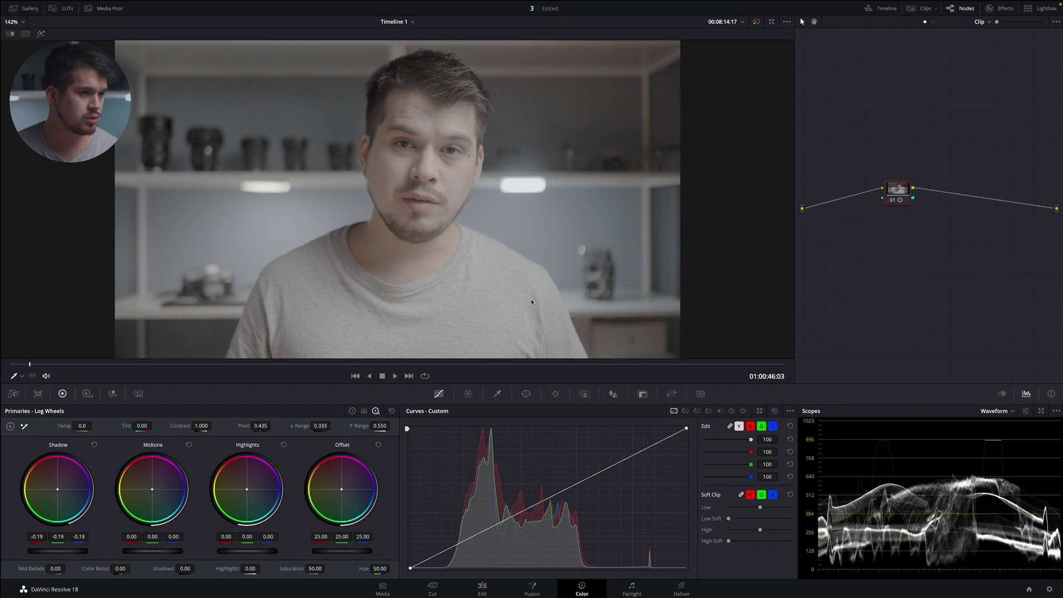
pyautogui.moveTo(350, 553); pyautogui.dragTo(322, 565)
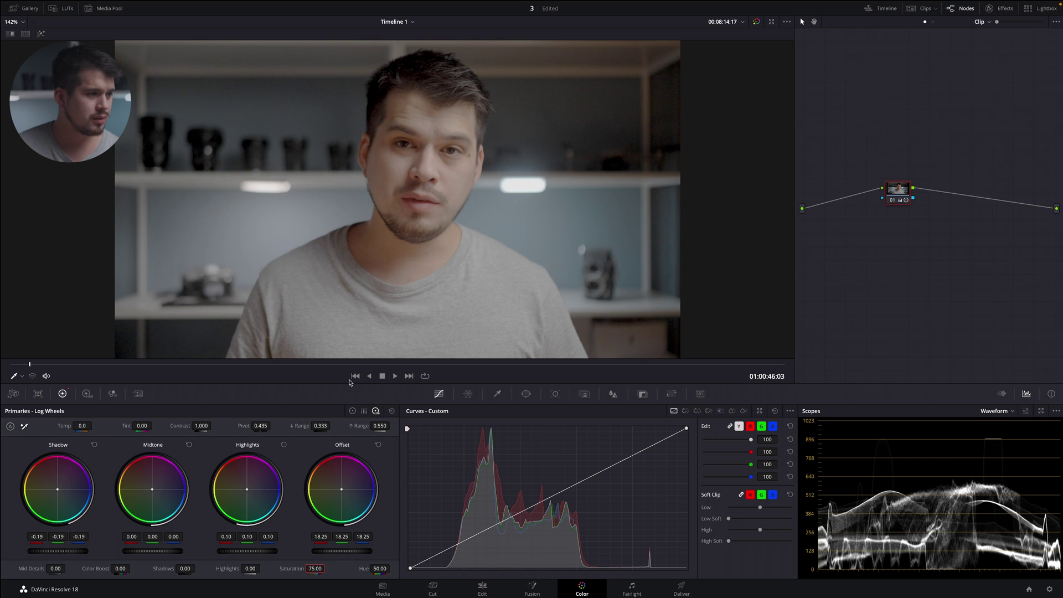
pyautogui.moveTo(344, 554); pyautogui.dragTo(232, 563)
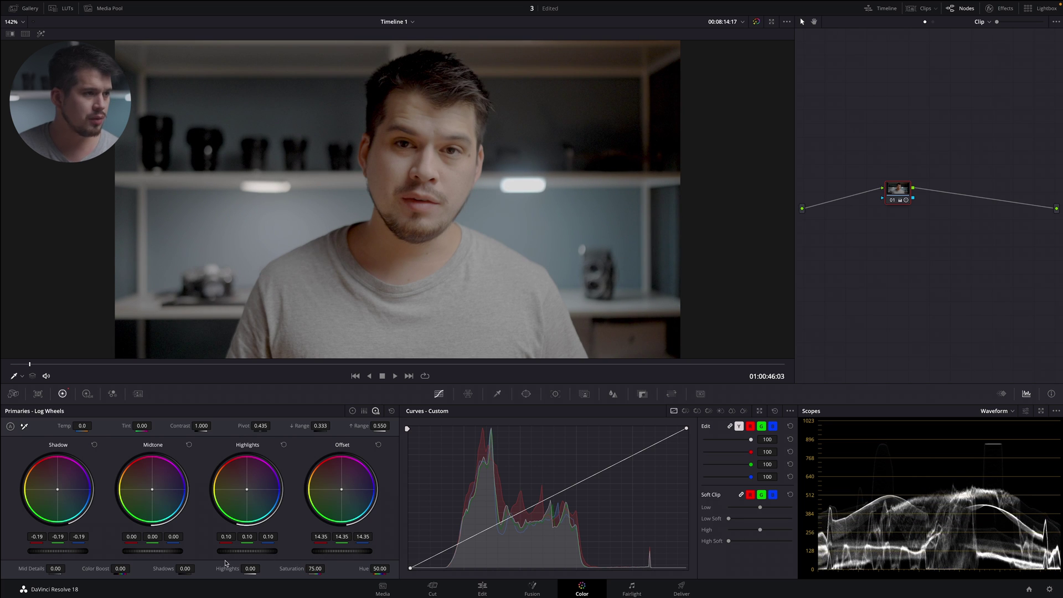
pyautogui.moveTo(63, 552); pyautogui.dragTo(77, 552)
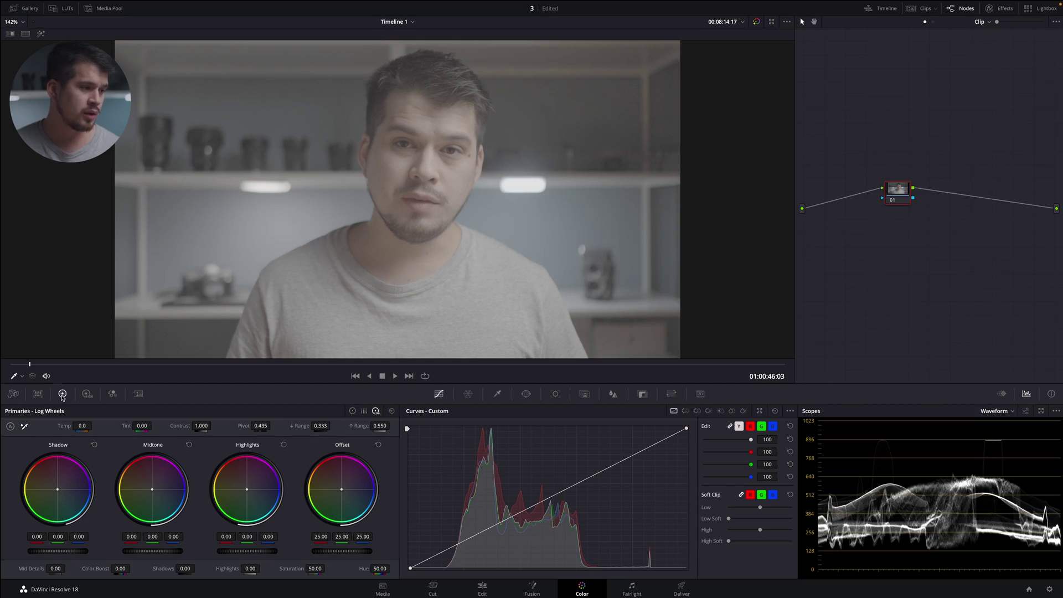
# - Show the HDR palette's Light, Highlight, Specular and Global wheels, plus its zones list and graph
pyautogui.click(87, 395)
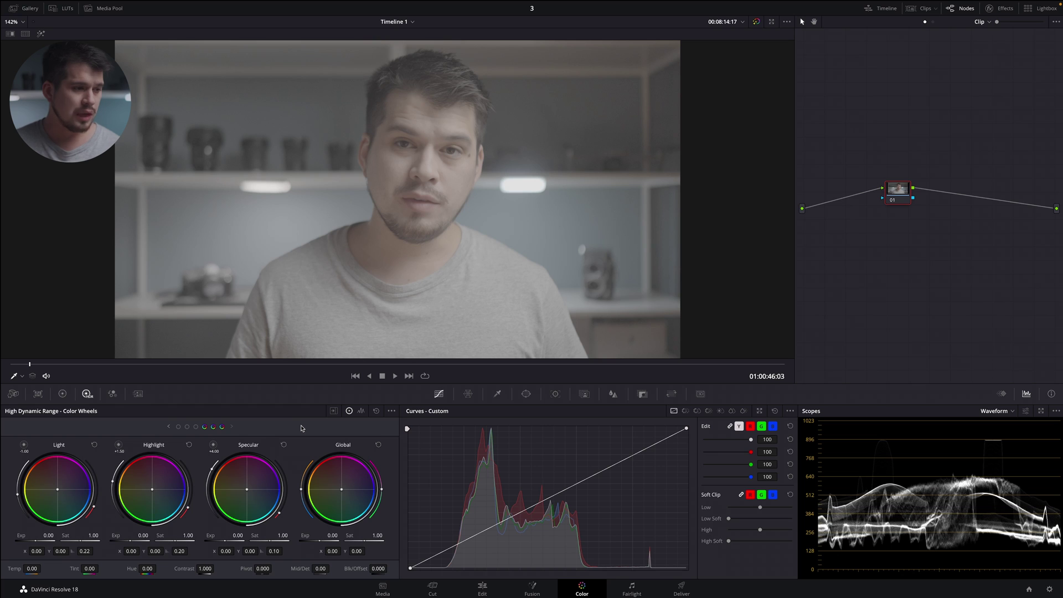
pyautogui.click(334, 411)
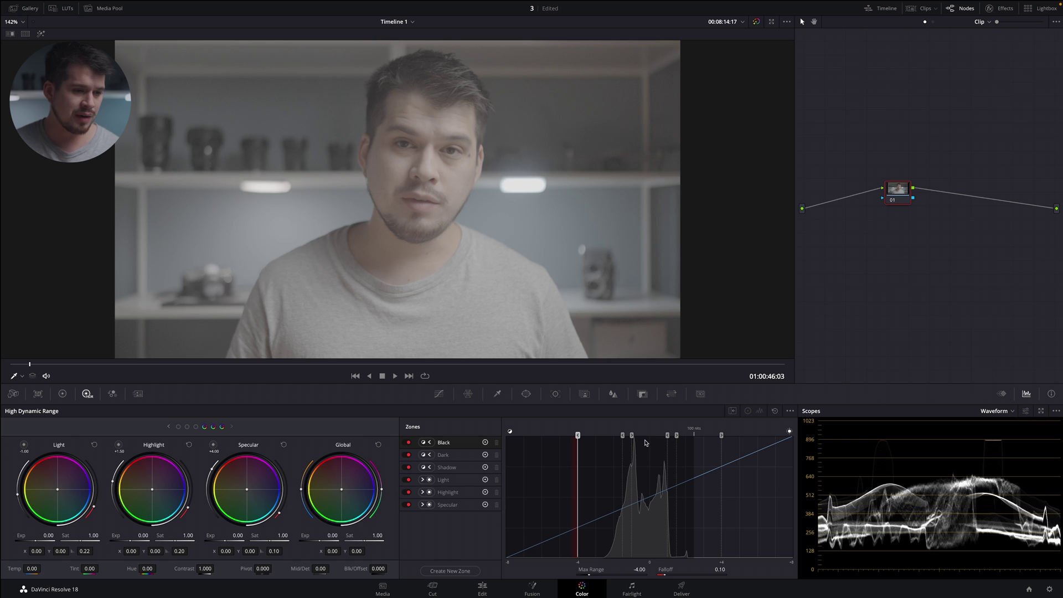
# - Drag the Dark zone boundary to max range -2.19, then raise Specular falloff to 0.22
pyautogui.click(454, 456)
pyautogui.click(458, 468)
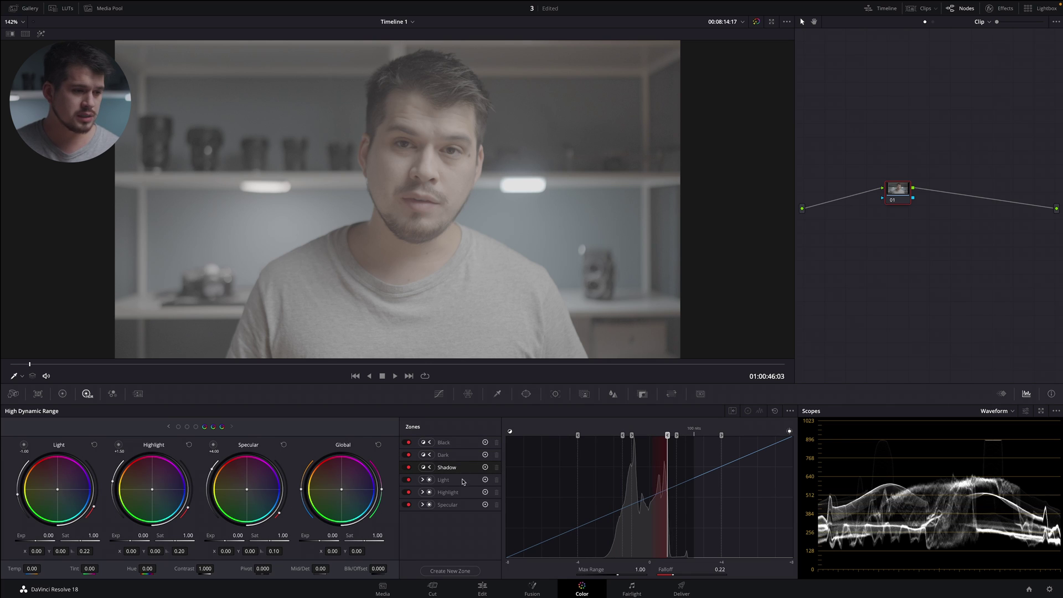
pyautogui.click(721, 436)
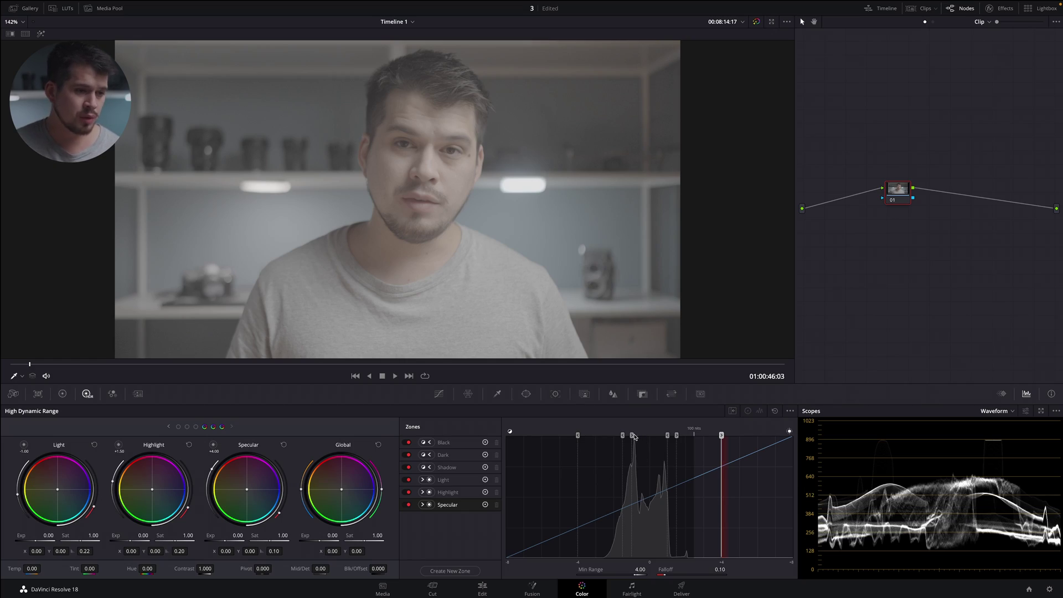
pyautogui.moveTo(622, 436)
pyautogui.mouseDown()
pyautogui.moveTo(602, 445)
pyautogui.moveTo(624, 445)
pyautogui.moveTo(596, 445)
pyautogui.moveTo(633, 446)
pyautogui.moveTo(607, 446)
pyautogui.mouseUp()
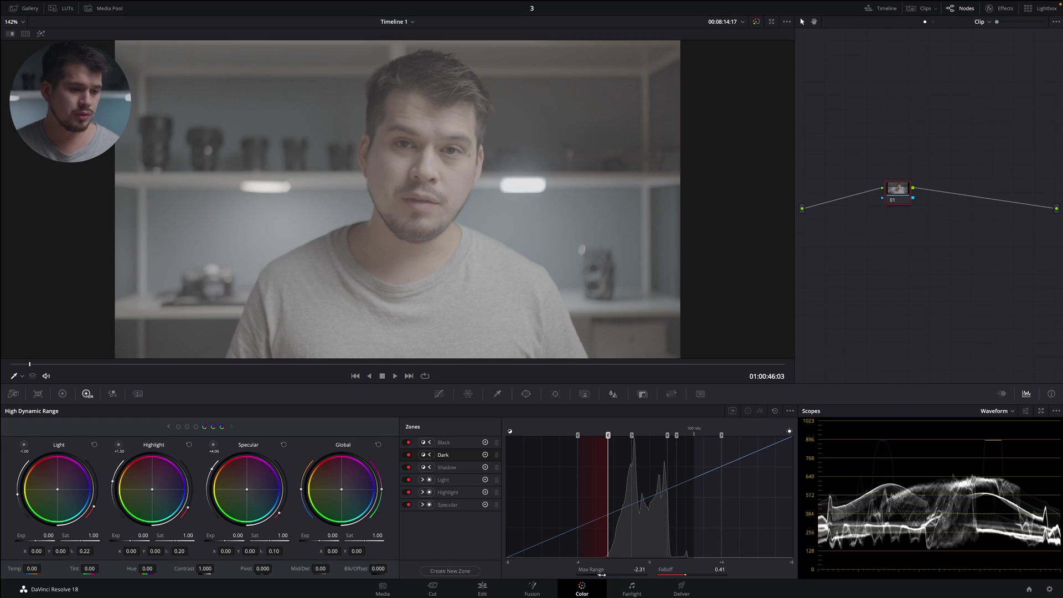
pyautogui.moveTo(602, 574); pyautogui.dragTo(602, 575)
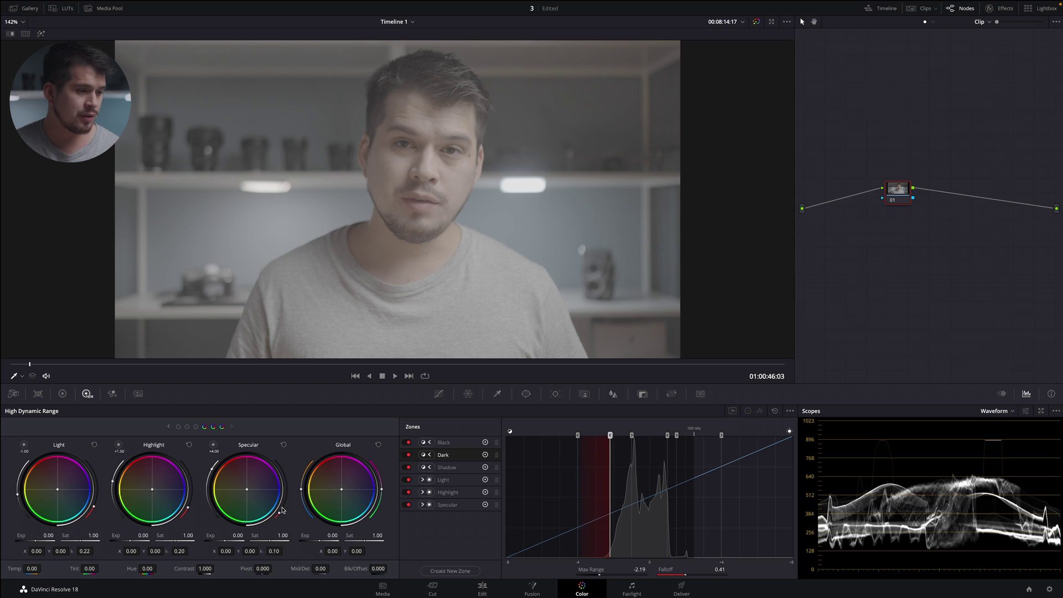
pyautogui.moveTo(280, 517); pyautogui.dragTo(293, 497)
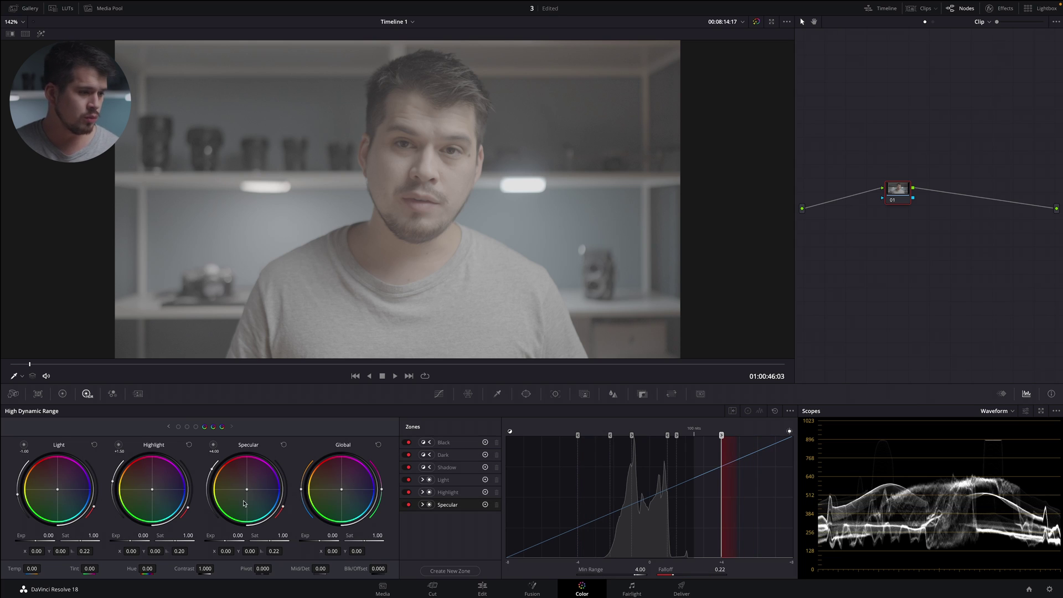
# - Pull the Specular range down to 1.94, tint it toward green, then page to the Dark, Shadow and Light wheels
pyautogui.moveTo(211, 472)
pyautogui.mouseDown()
pyautogui.moveTo(210, 489)
pyautogui.moveTo(214, 474)
pyautogui.mouseUp()
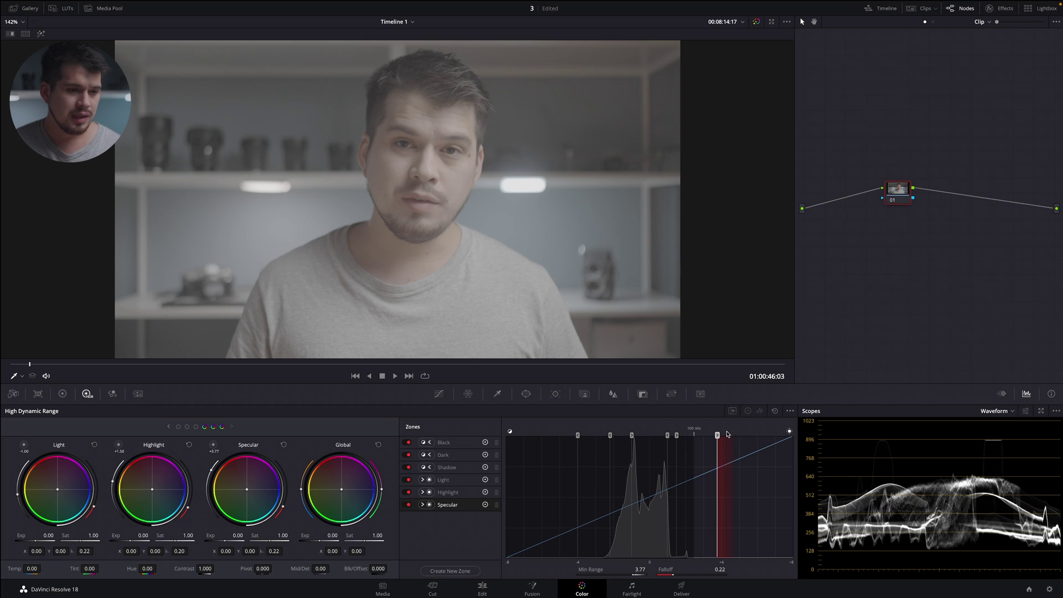
pyautogui.moveTo(718, 435); pyautogui.dragTo(685, 448)
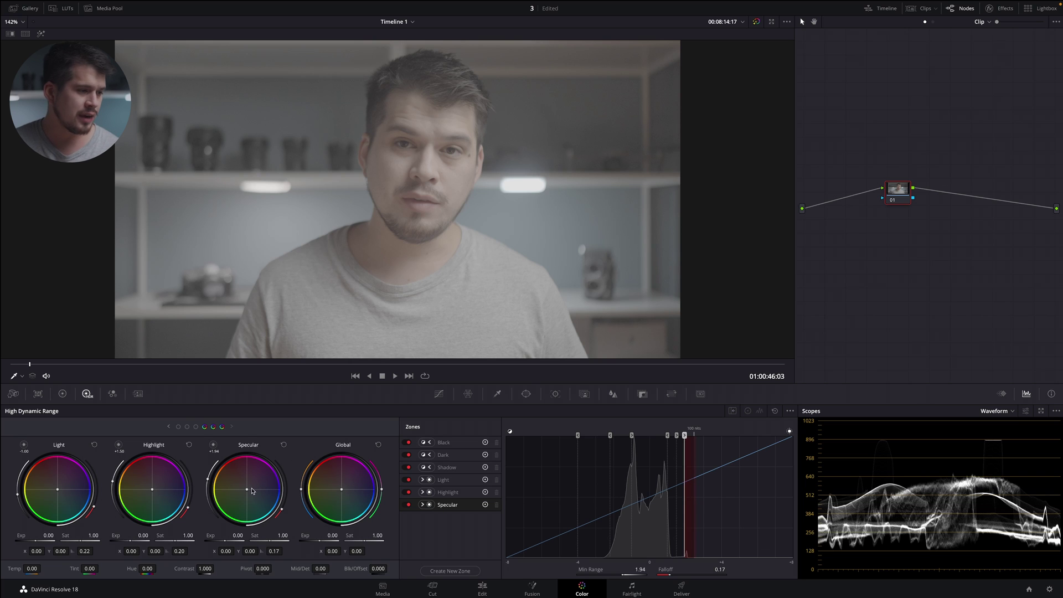
pyautogui.moveTo(252, 491); pyautogui.dragTo(115, 547)
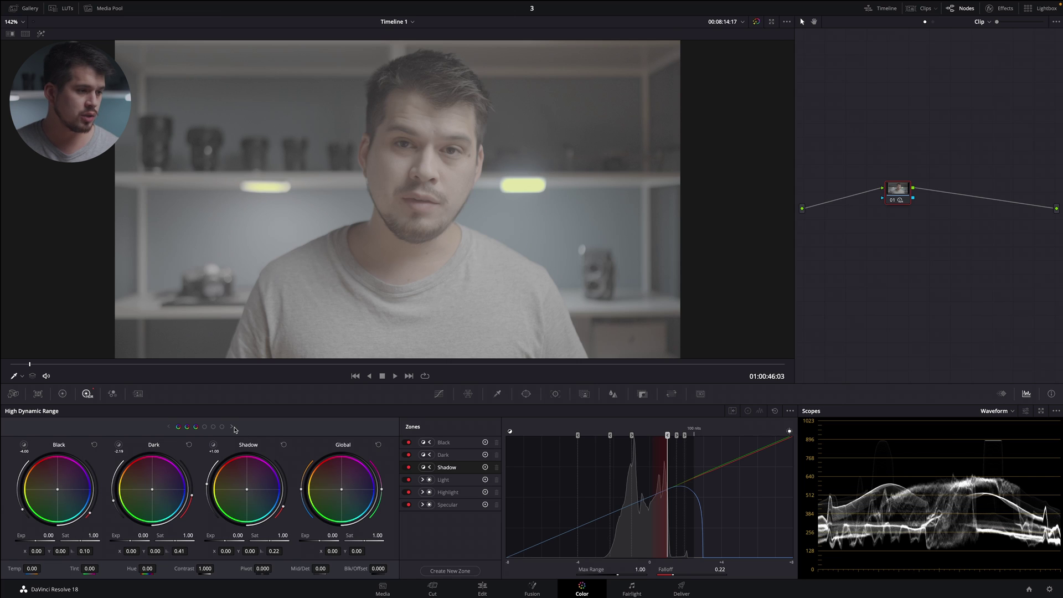
pyautogui.click(232, 427)
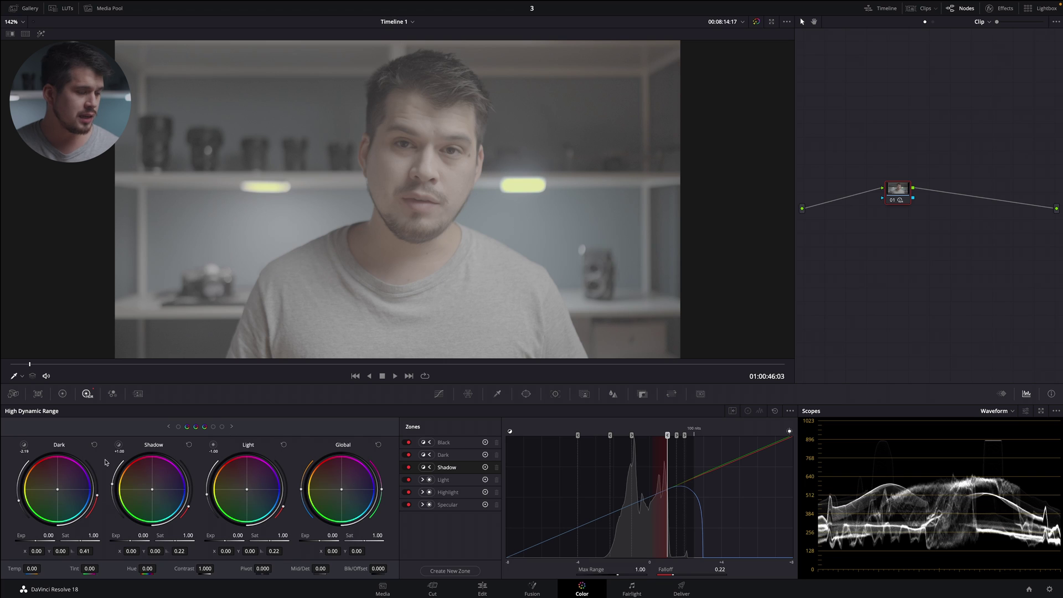